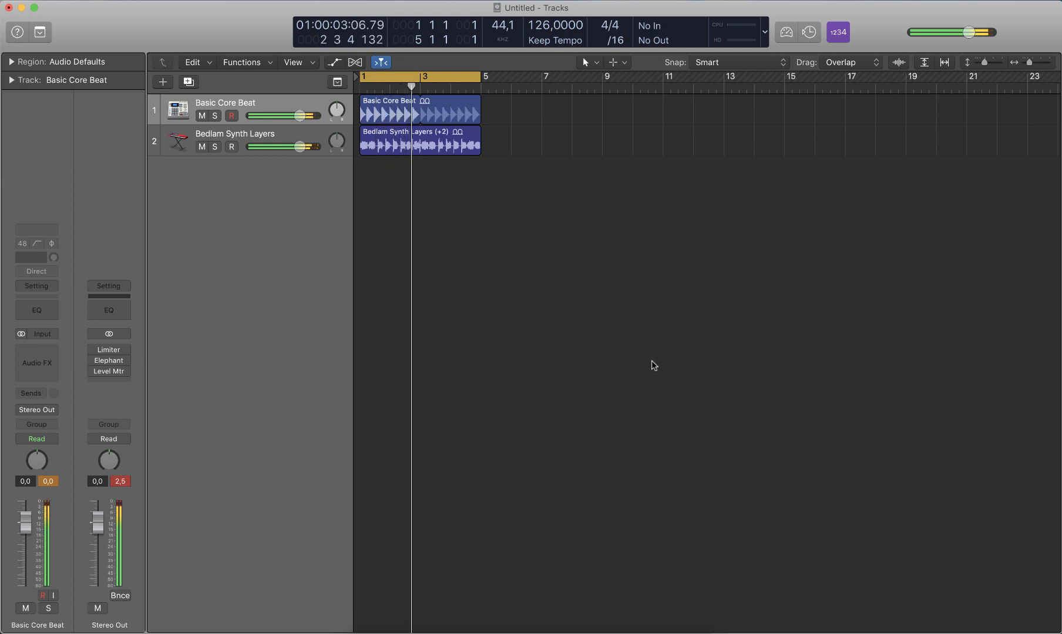
# Step: Audition the loop from the start with the Stereo Out fader raised to 3.5 dB, and reset the fader to 0.0 with peaks cleared
pyautogui.press('space')
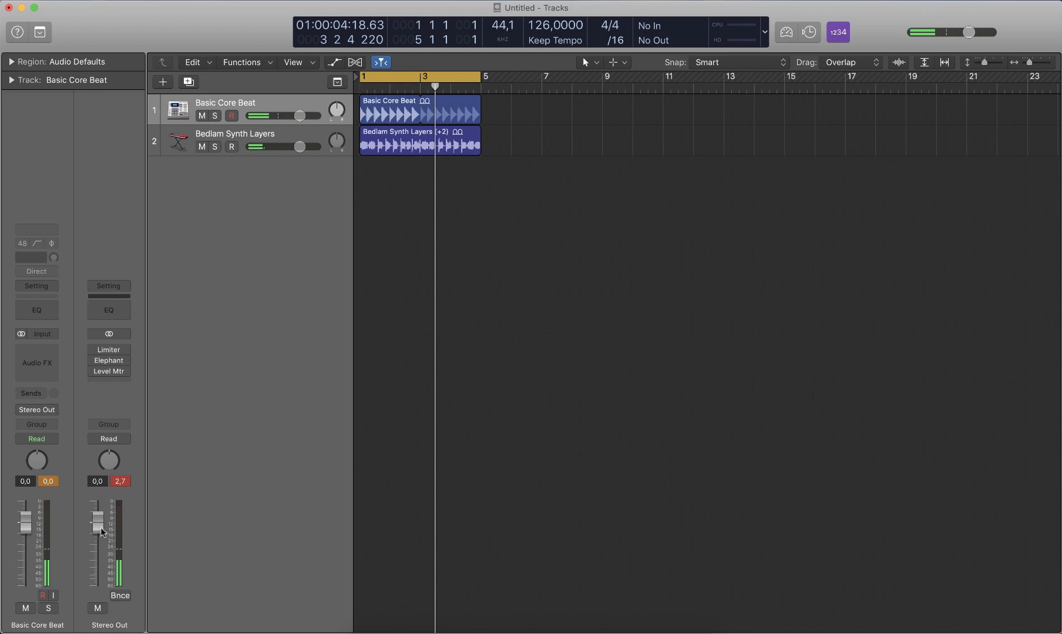
pyautogui.moveTo(97, 521); pyautogui.dragTo(97, 508)
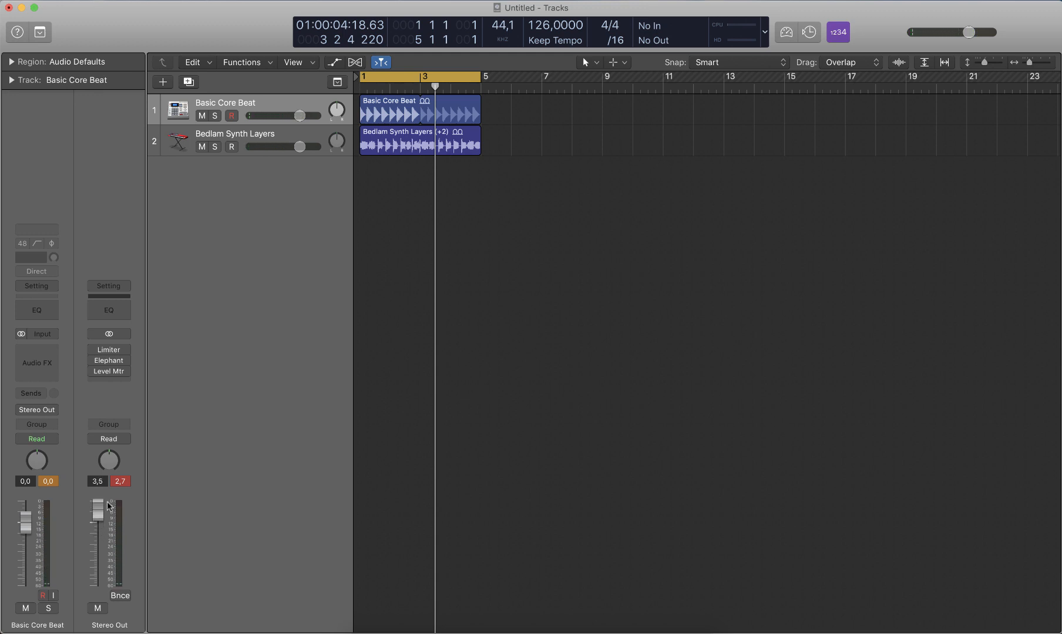
pyautogui.press('Return')
pyautogui.press('space')
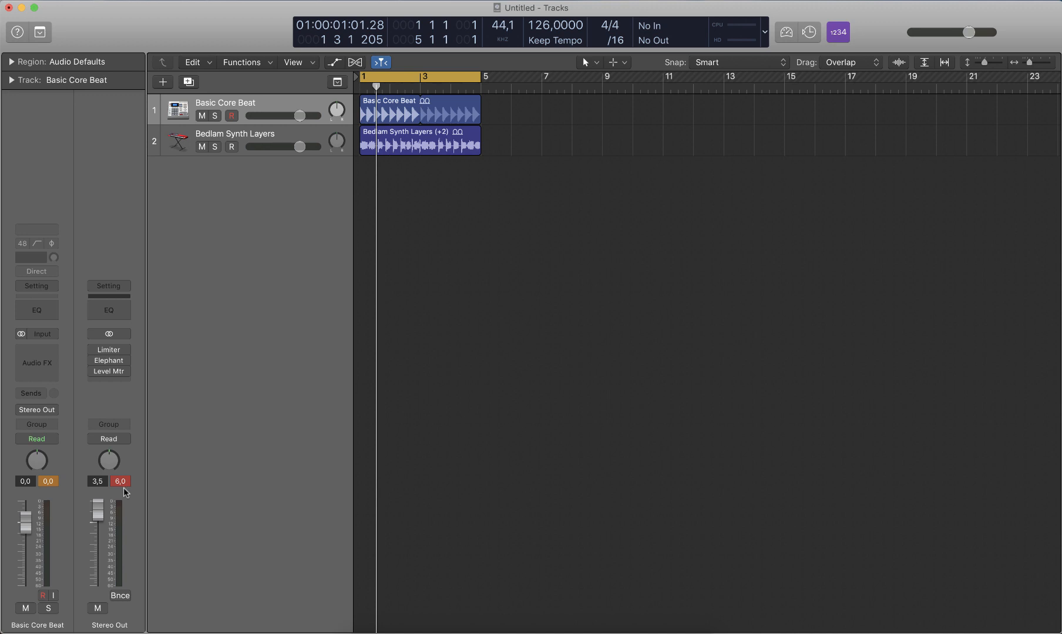
pyautogui.click(122, 485)
pyautogui.keyDown('alt'); pyautogui.click(98, 511); pyautogui.keyUp('alt')
# Step: Open the Stereo Out's Limiter and Level Meter plug-ins and enable the Level Meter
pyautogui.click(109, 351)
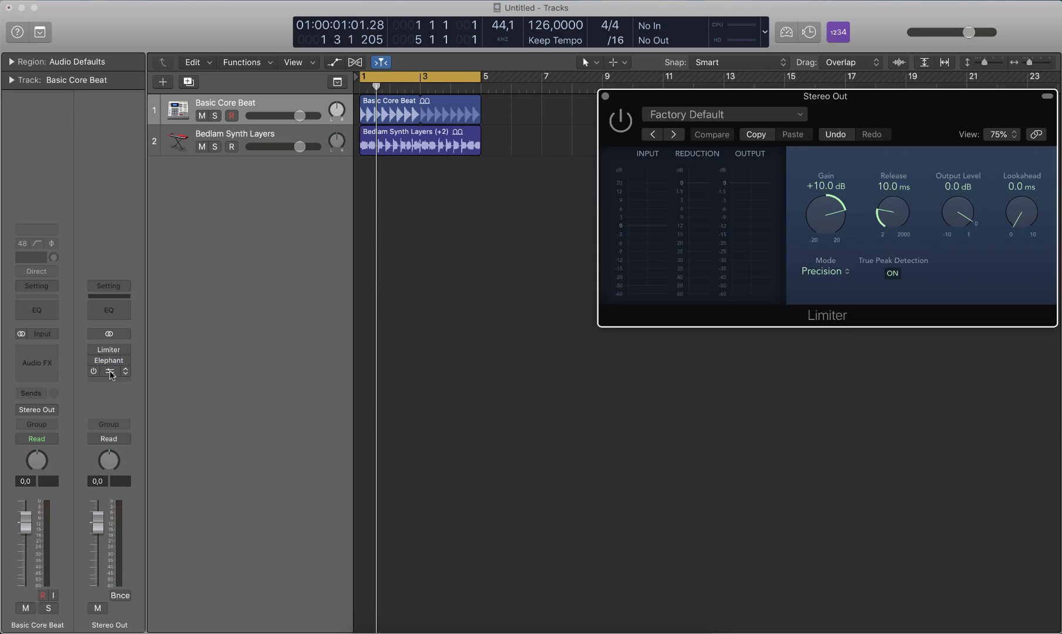
pyautogui.click(110, 372)
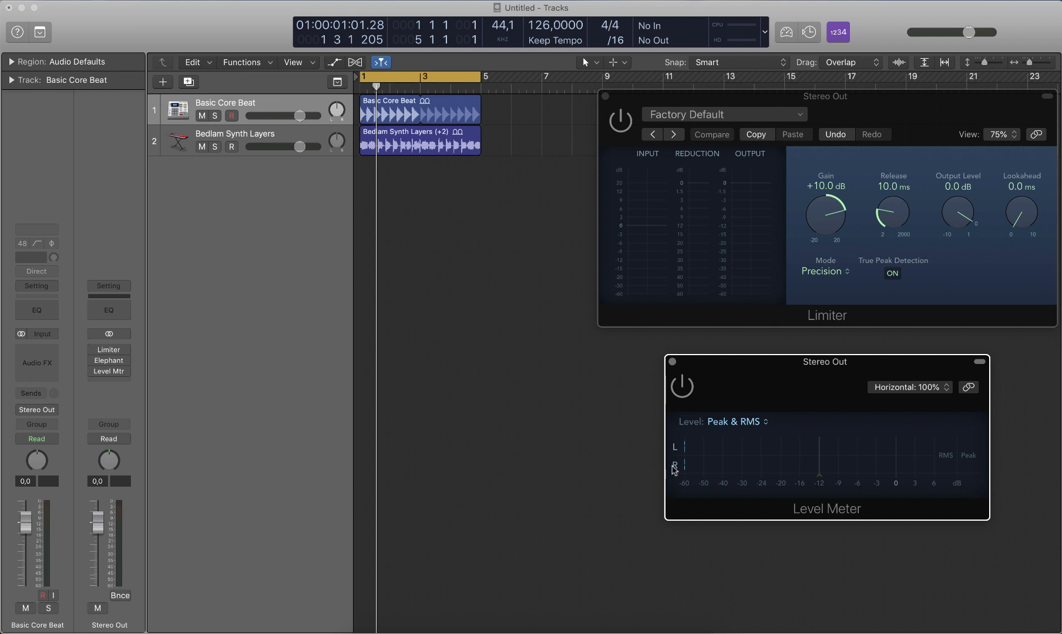
pyautogui.click(682, 387)
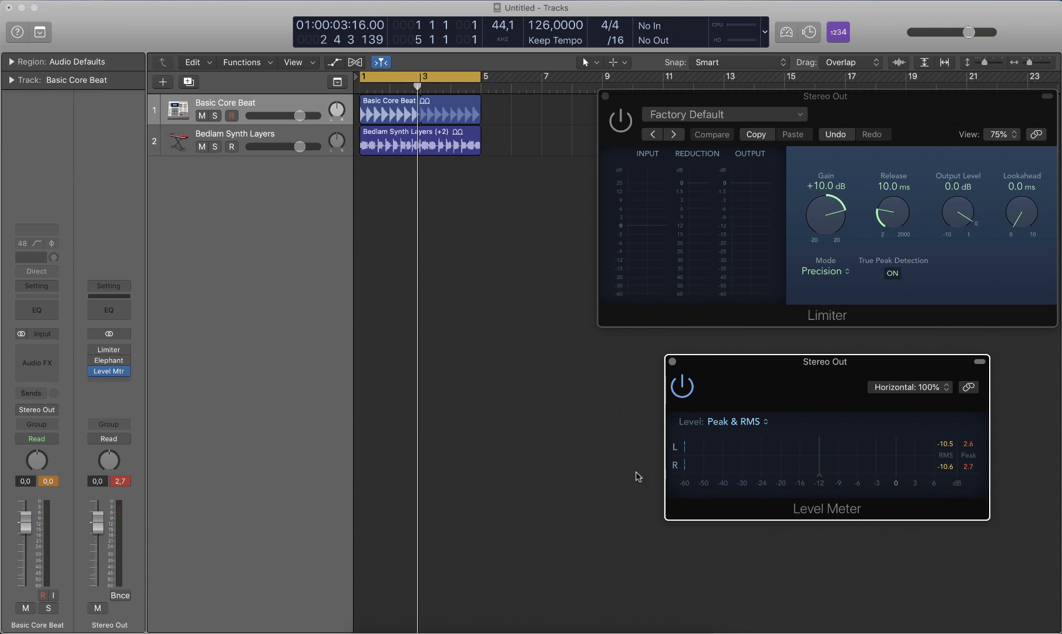
# Step: Enable the Limiter at 0.0 dB gain and raise its gain to +10.0 dB while the loop plays with cleared peak readings
pyautogui.click(712, 135)
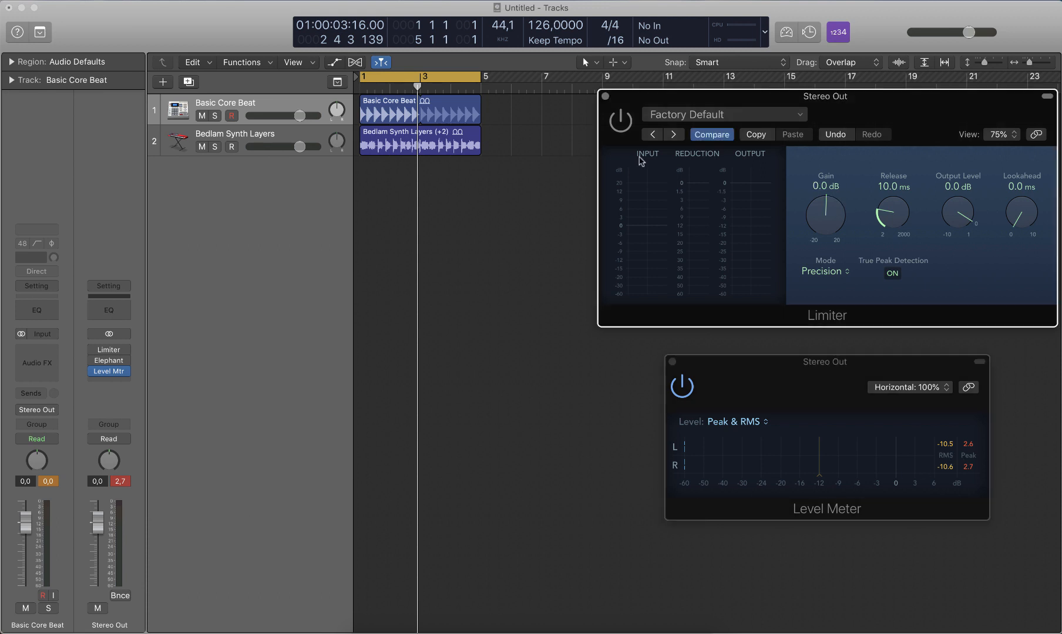
pyautogui.click(621, 121)
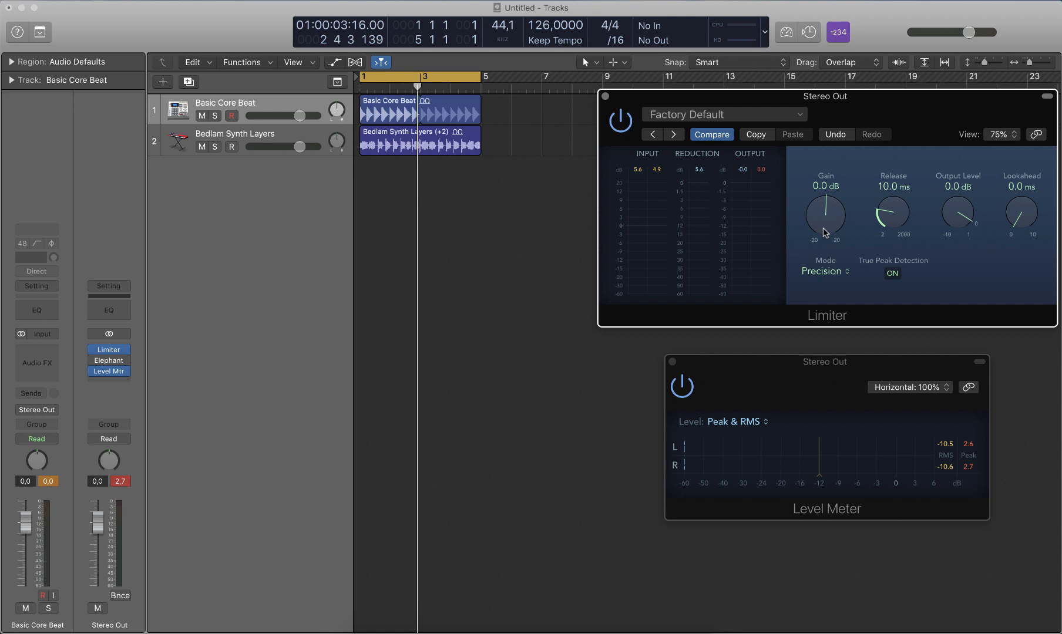
pyautogui.click(121, 483)
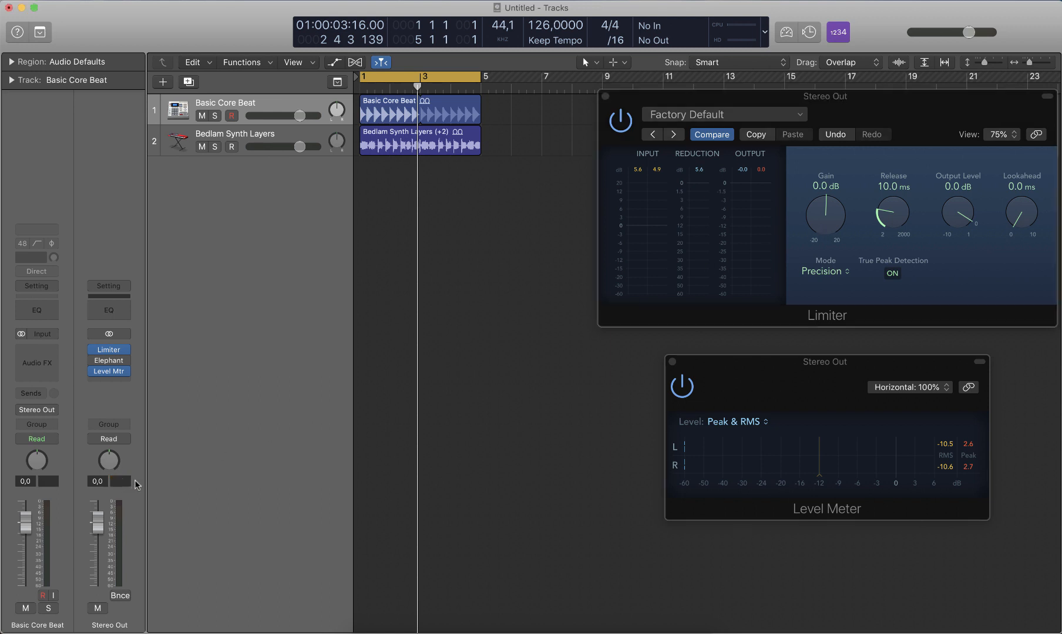
pyautogui.press('space')
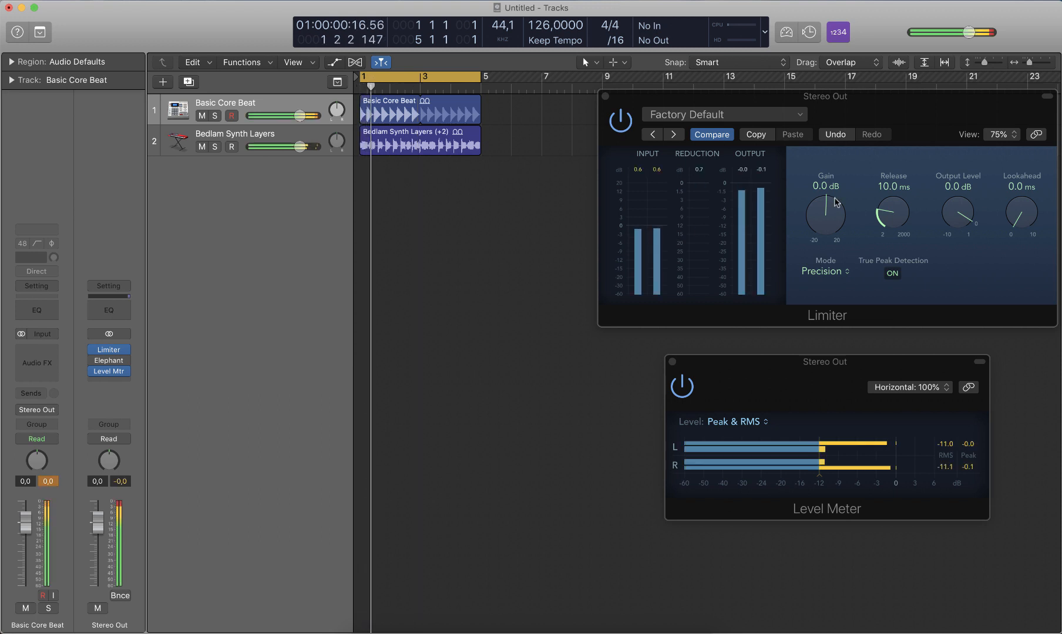
pyautogui.moveTo(828, 212); pyautogui.dragTo(832, 171)
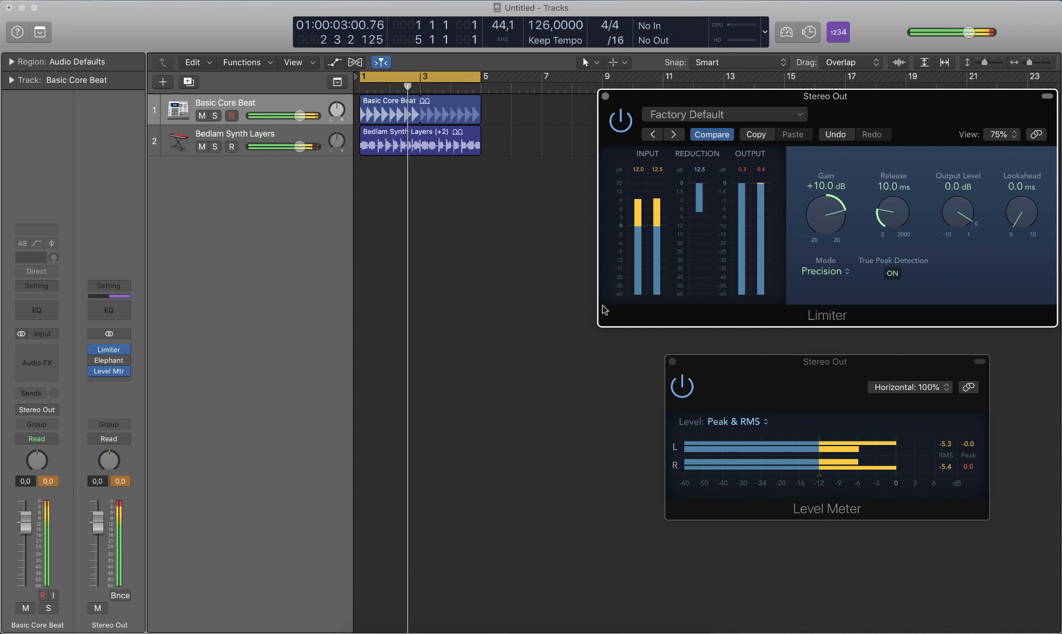
pyautogui.press('space')
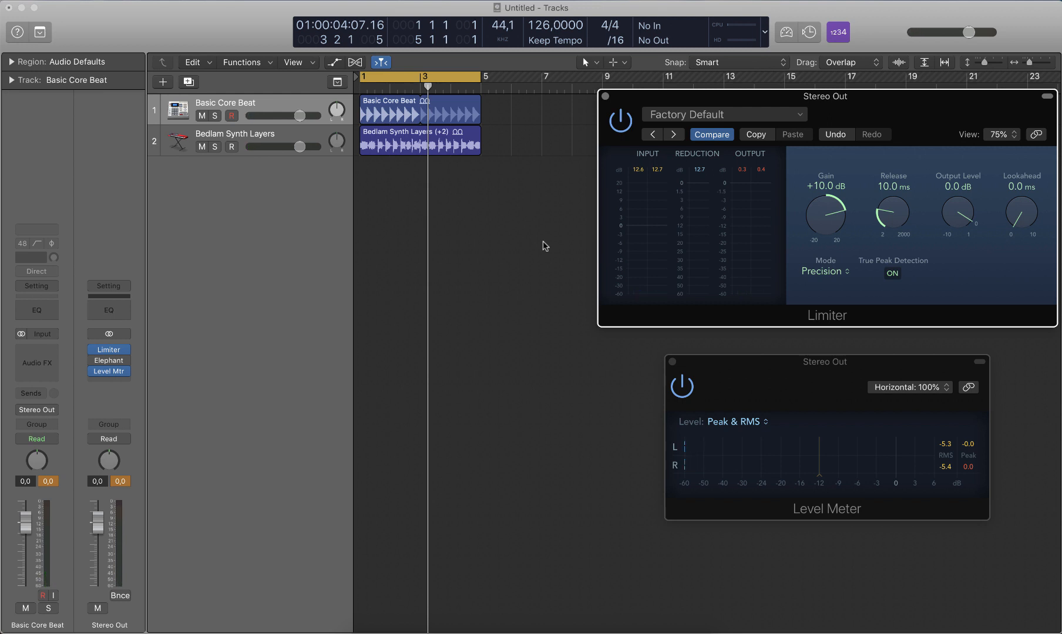
# Step: Play the loop and compare its sound and levels with the Limiter bypassed and re-enabled
pyautogui.press('space')
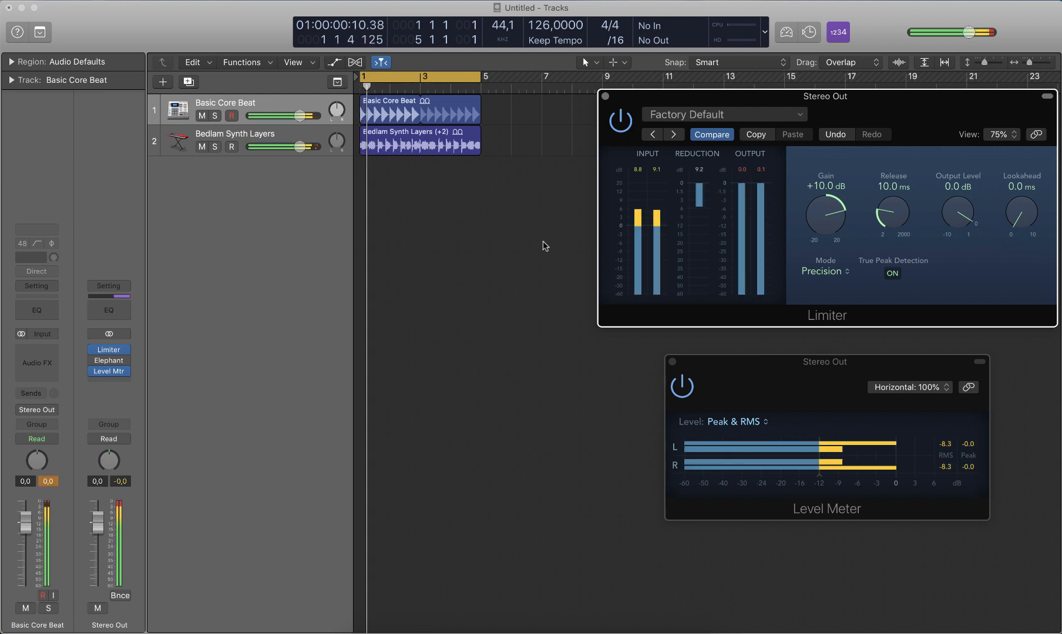
pyautogui.click(621, 122)
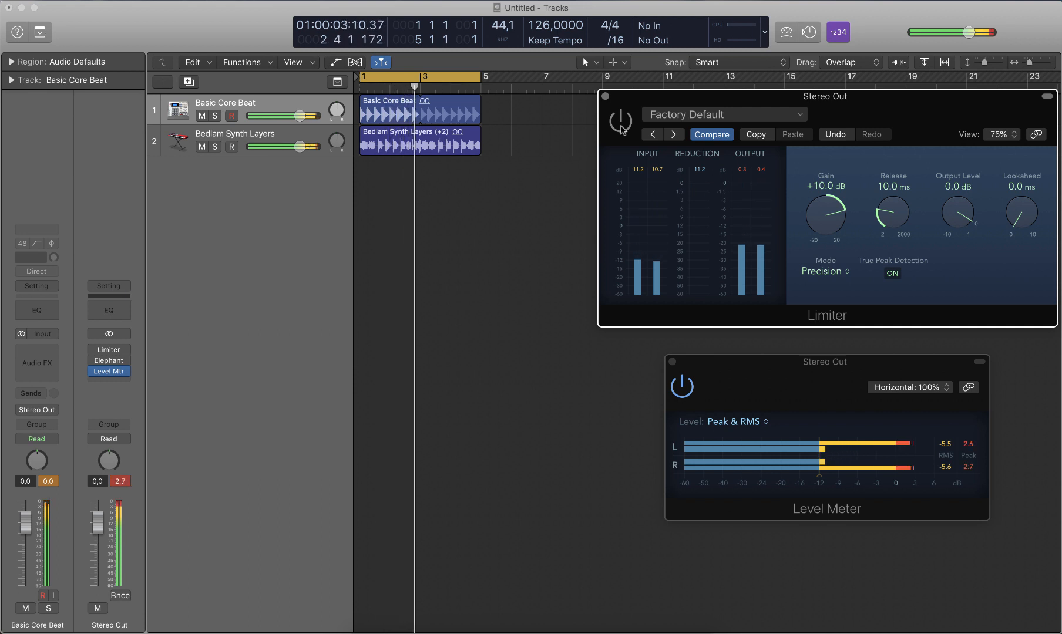
pyautogui.press('Return')
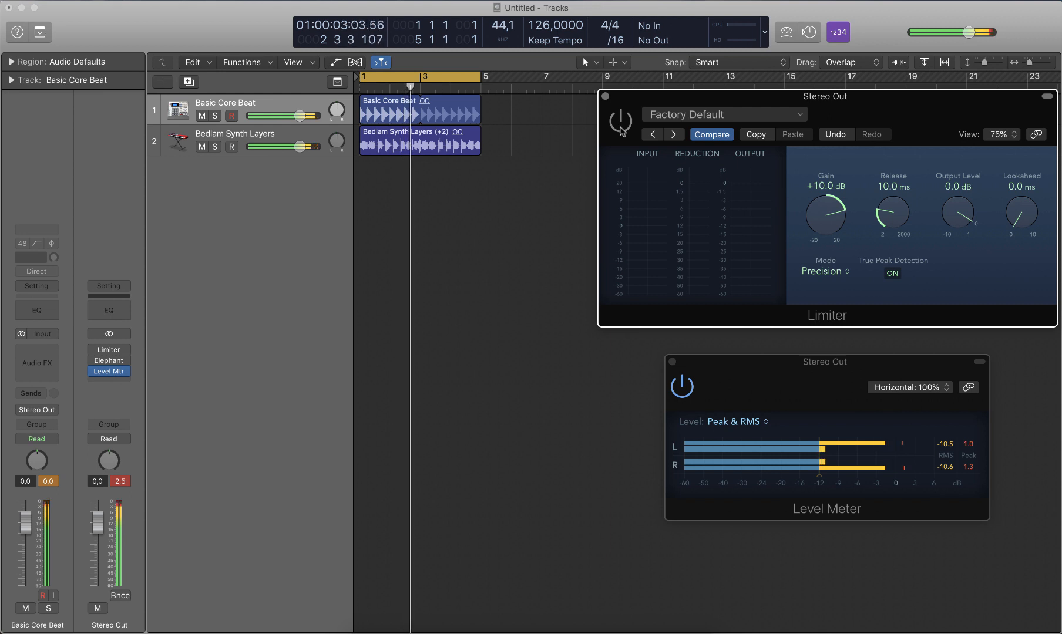
pyautogui.click(620, 124)
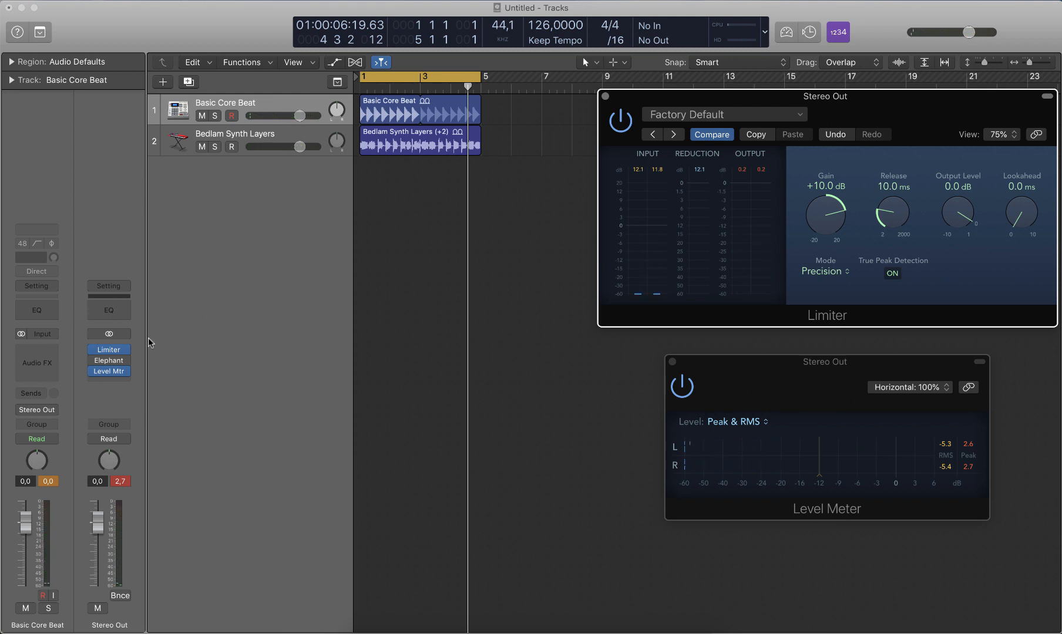
# Step: Bypass the Limiter and enable the Voxengo Elephant plug-in on the Stereo Out with its In Gain set to 0.96
pyautogui.click(92, 350)
pyautogui.click(110, 360)
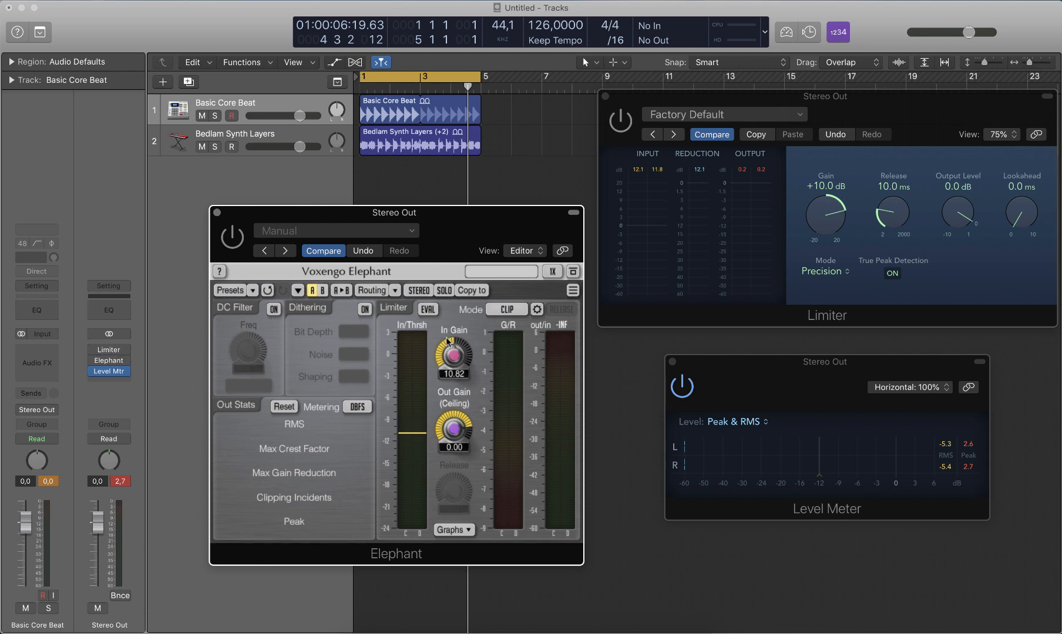
pyautogui.moveTo(452, 357)
pyautogui.moveTo(452, 354); pyautogui.dragTo(452, 415)
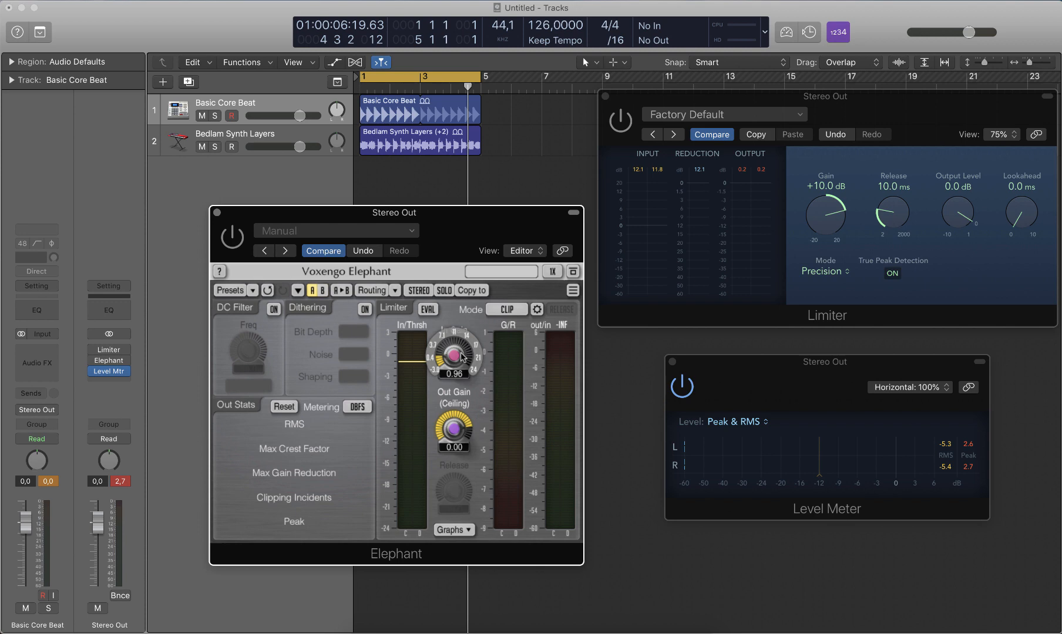
pyautogui.click(234, 236)
# Step: Raise Elephant's In Gain to 10.18 while the loop plays
pyautogui.press('space')
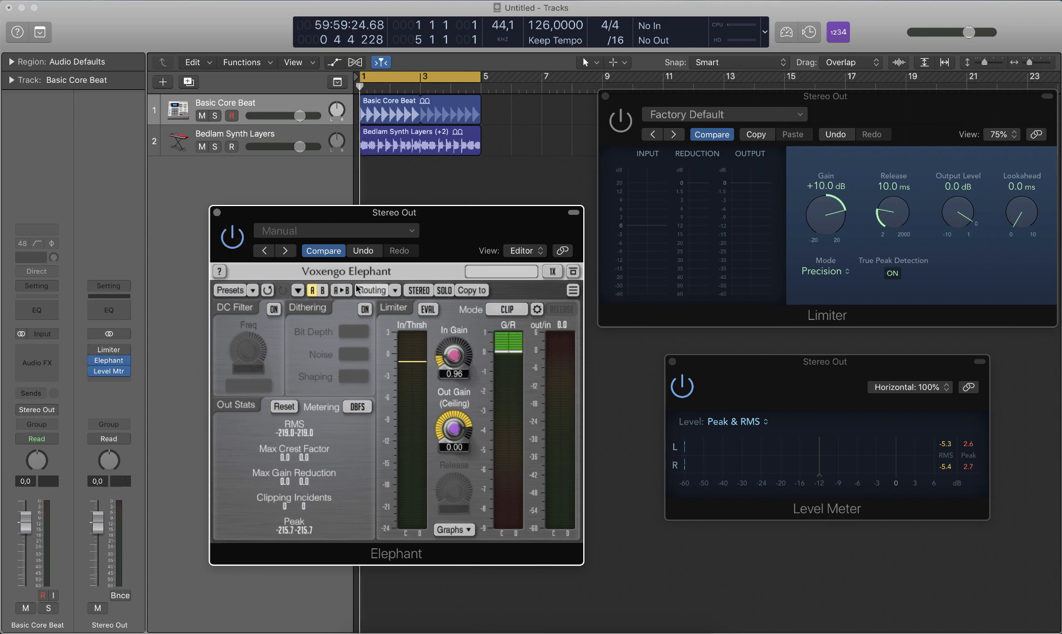
pyautogui.moveTo(452, 355)
pyautogui.mouseDown()
pyautogui.moveTo(452, 308)
pyautogui.moveTo(469, 268)
pyautogui.moveTo(453, 361)
pyautogui.mouseUp()
pyautogui.press('space')
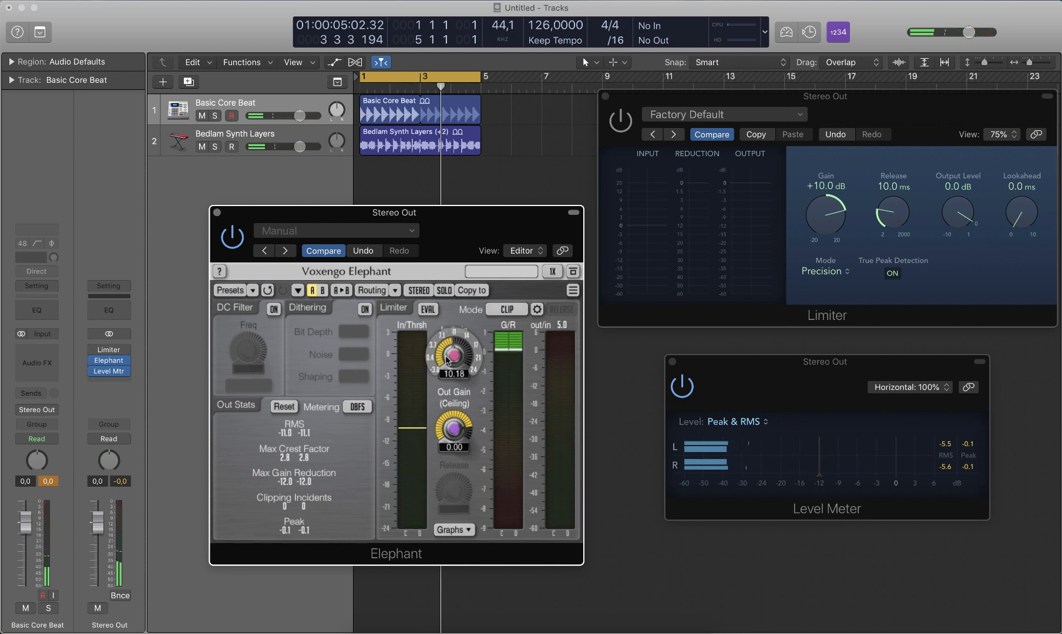
# Step: Play the loop from the start and compare its sound and levels with Elephant bypassed and re-enabled
pyautogui.press('Return')
pyautogui.press('space')
pyautogui.click(233, 237)
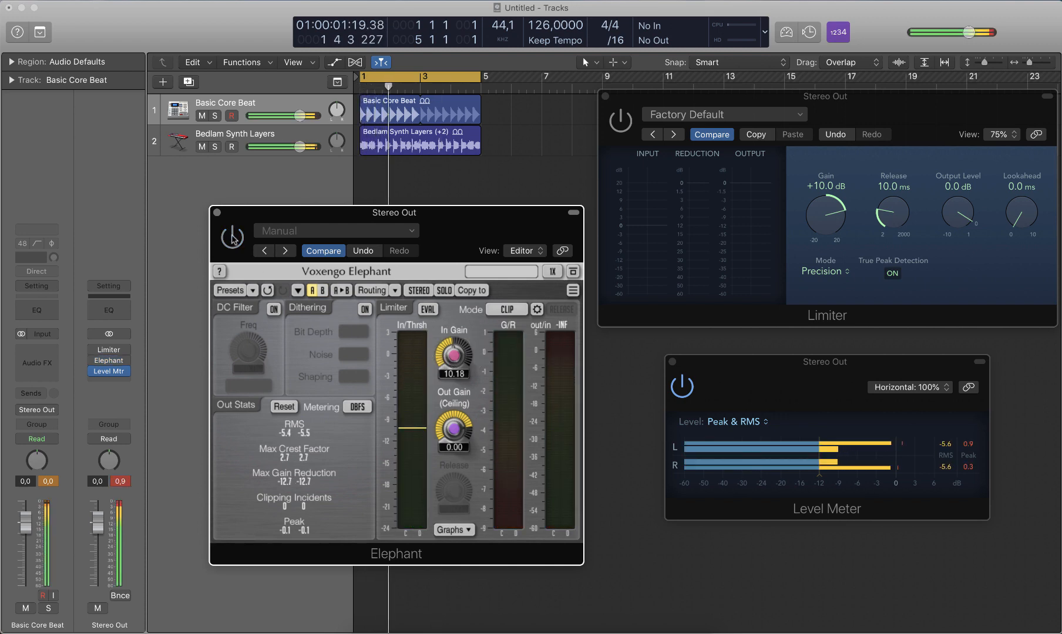
pyautogui.press('Return')
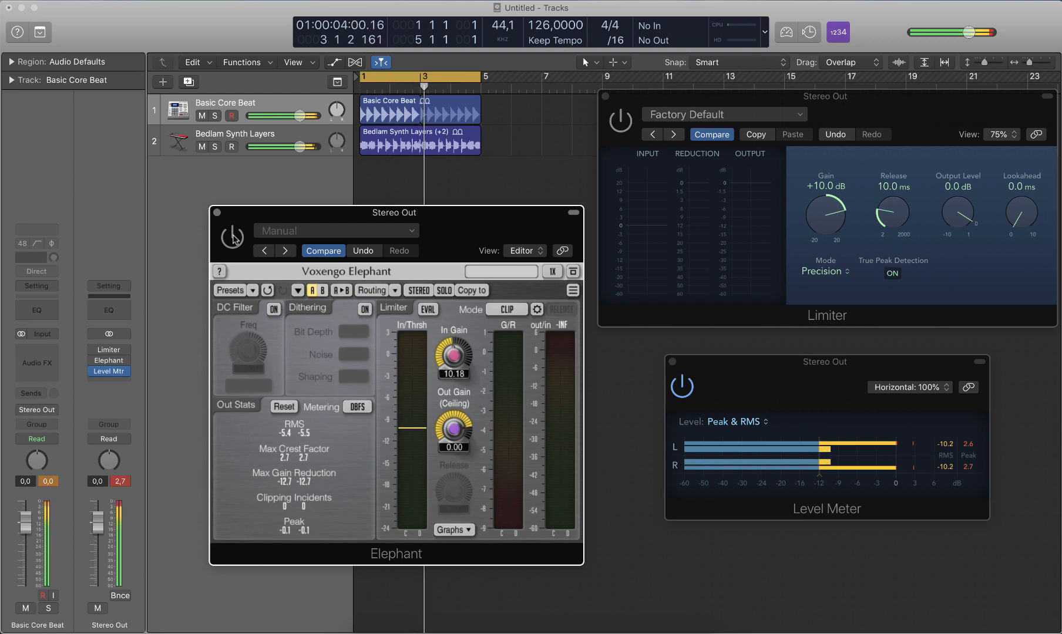
pyautogui.click(233, 237)
pyautogui.press('Return')
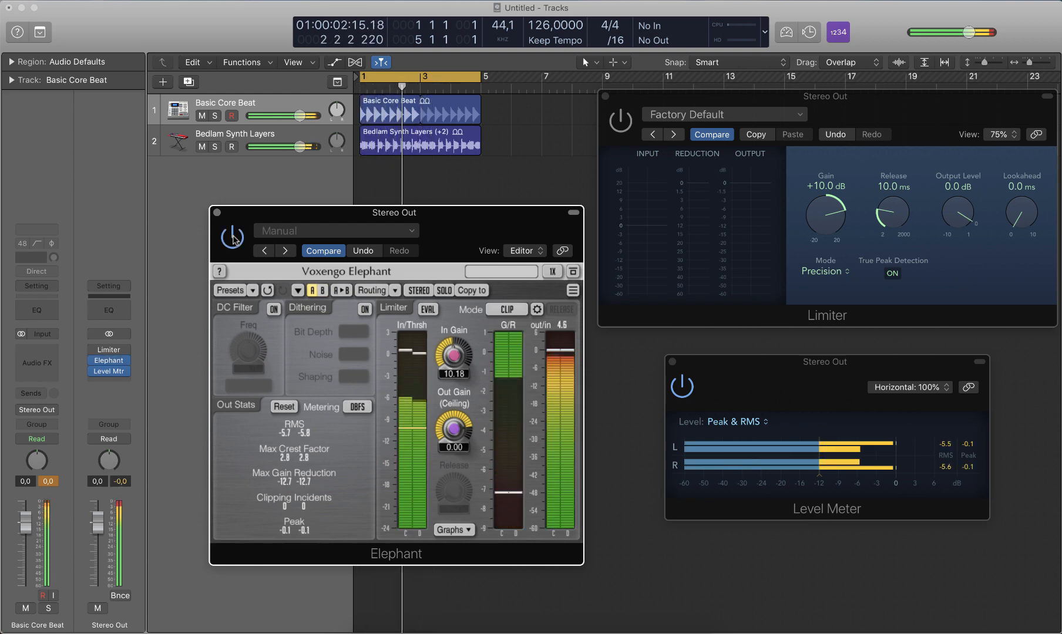
pyautogui.press('space')
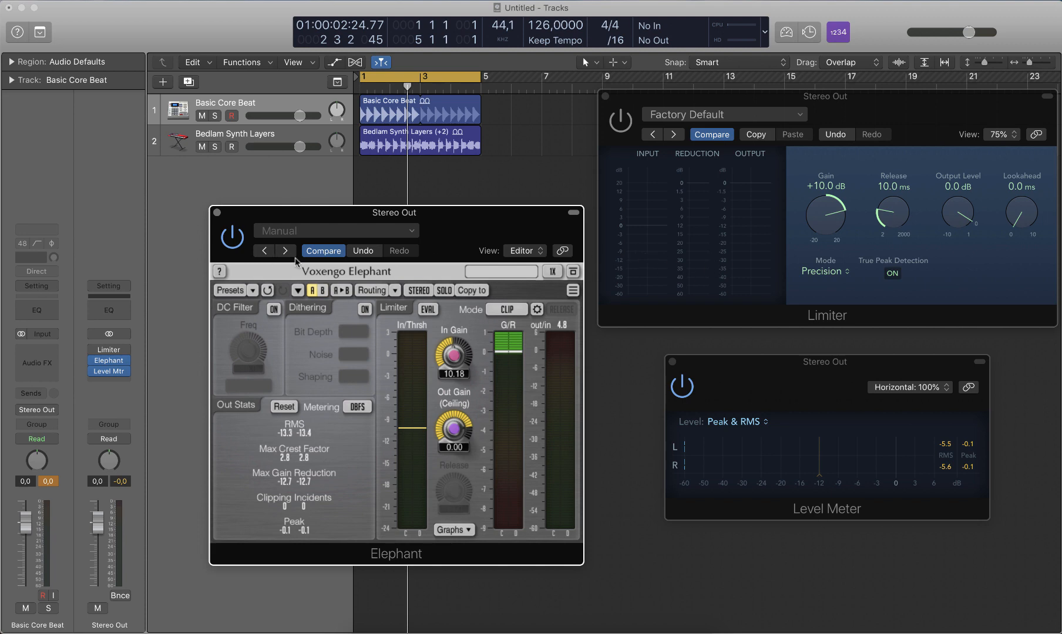
# Step: Switch from Elephant to the Limiter during playback to compare them, and bring the Elephant window to the front with playback stopped
pyautogui.press('space')
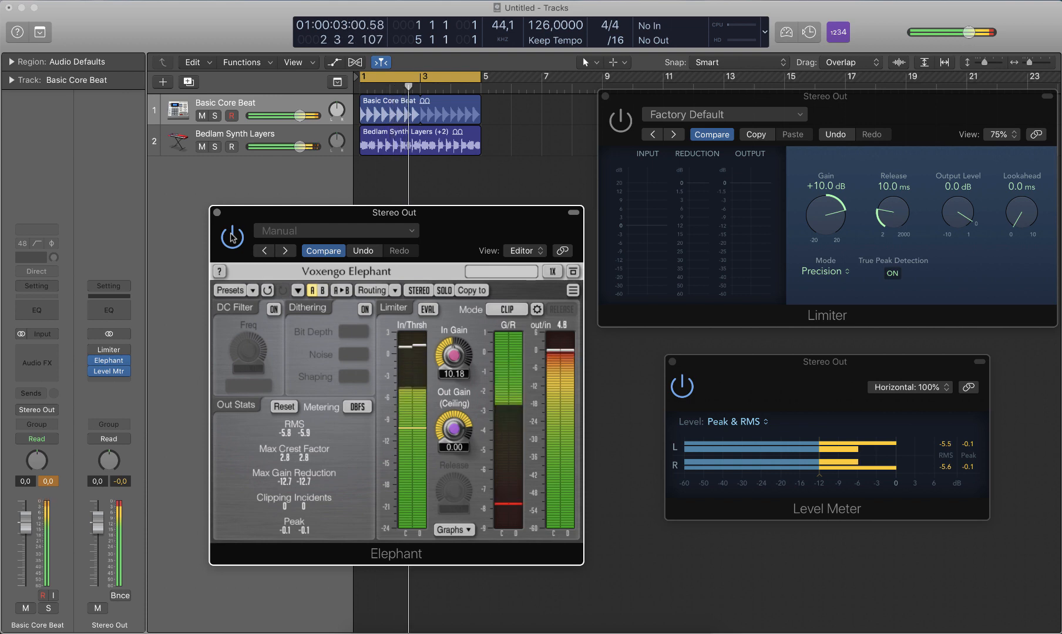
pyautogui.click(233, 236)
pyautogui.click(620, 121)
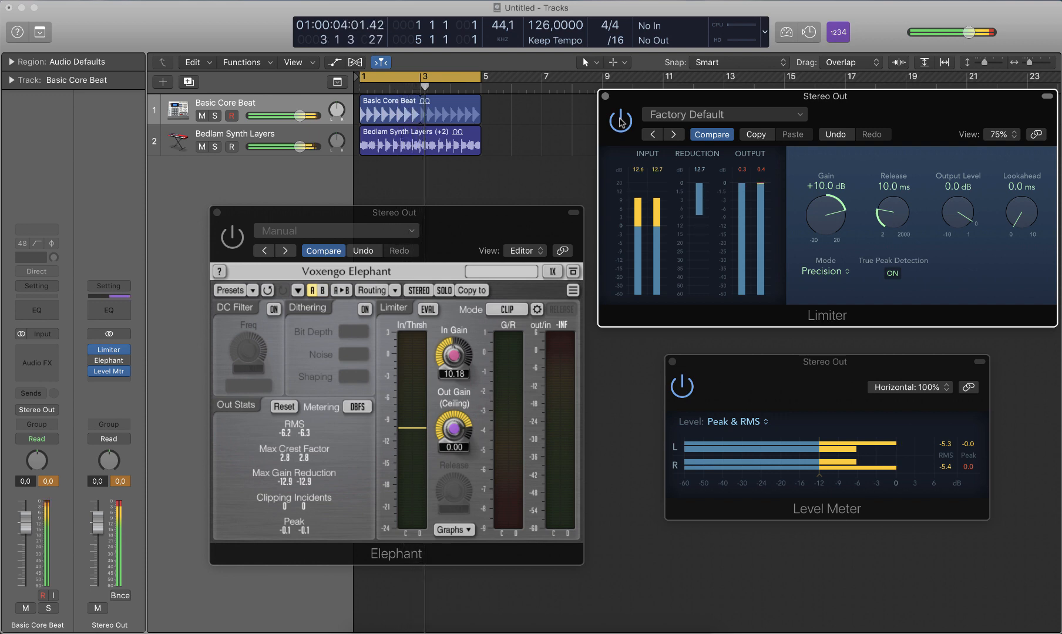
pyautogui.press('space')
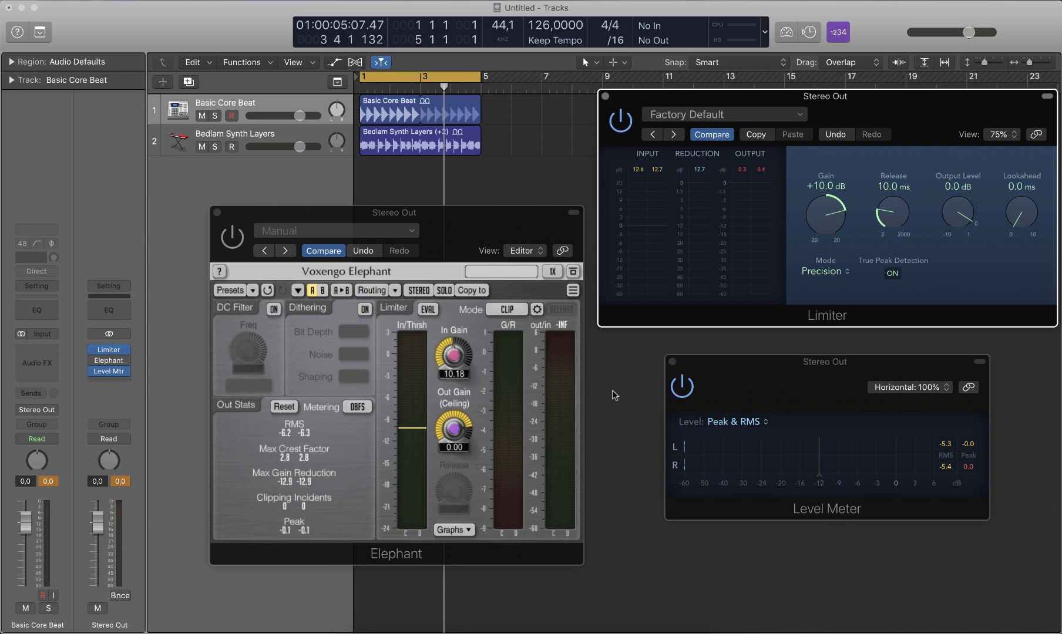
pyautogui.click(457, 221)
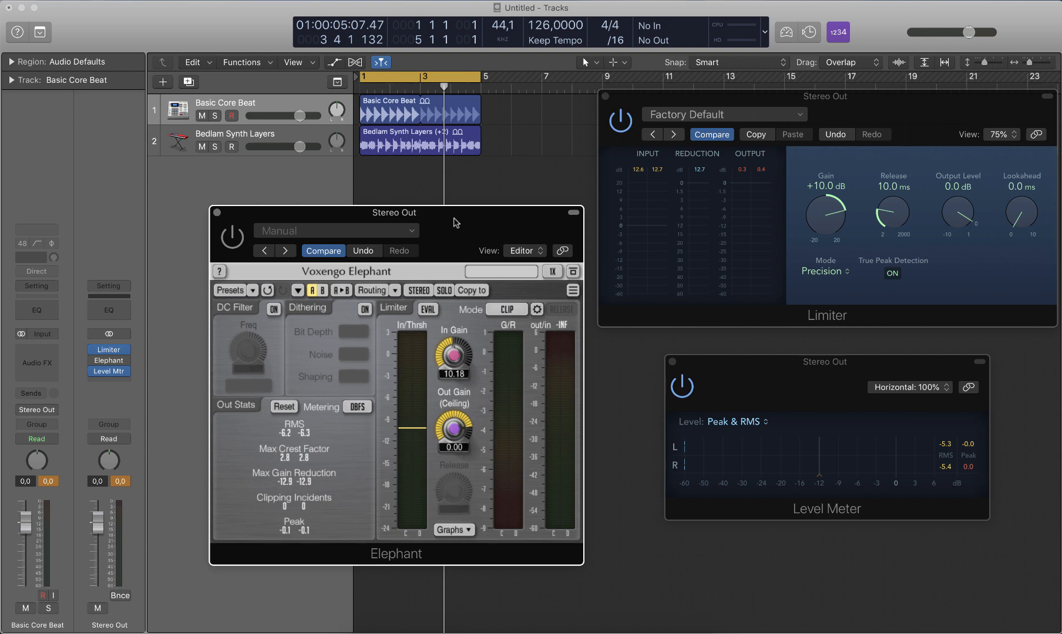